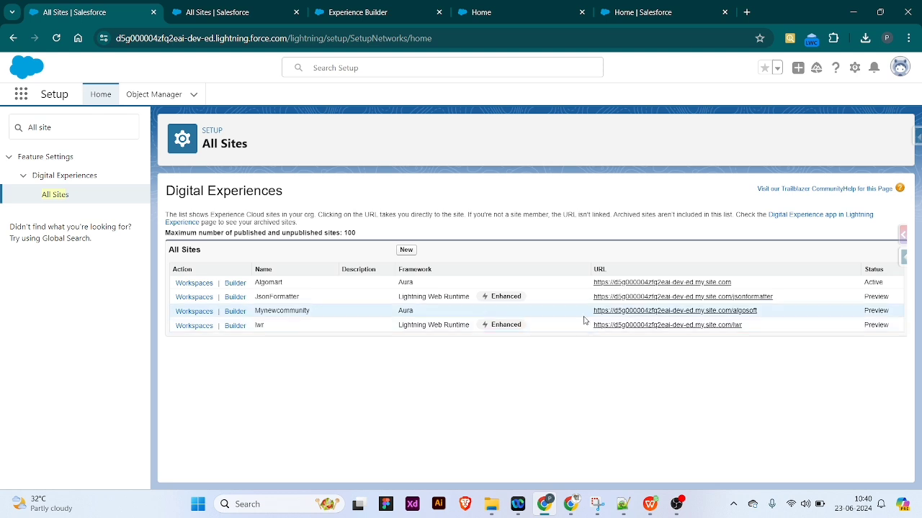
- Open the lwr site's Workspaces and the Algomart site in new tabs
click(183, 328)
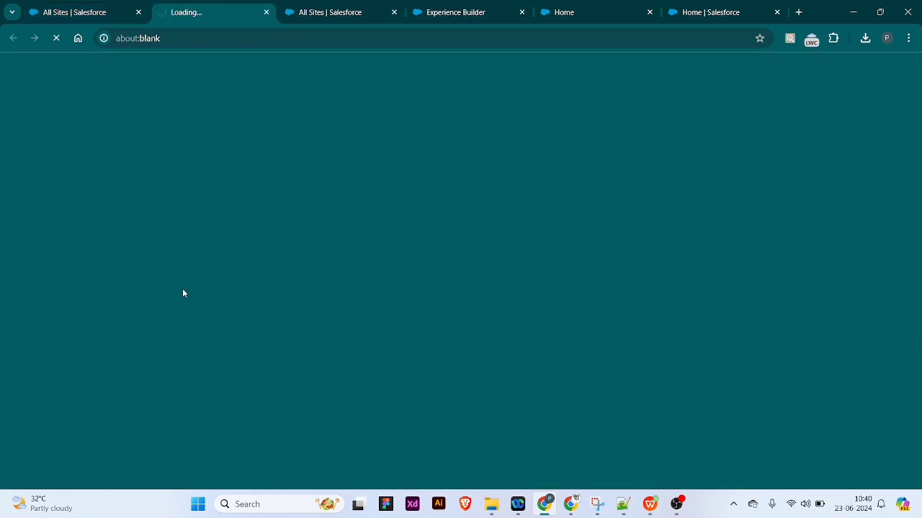
drag(311, 12, 221, 12)
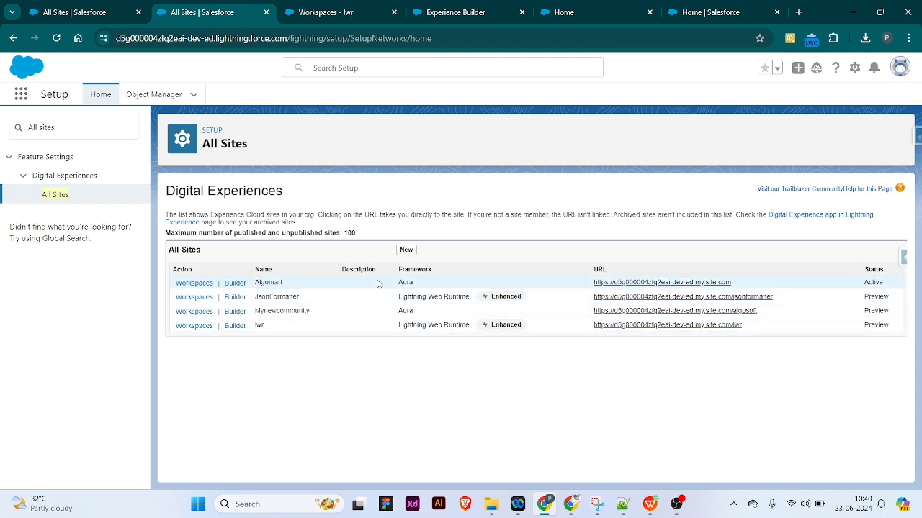
drag(283, 286, 254, 286)
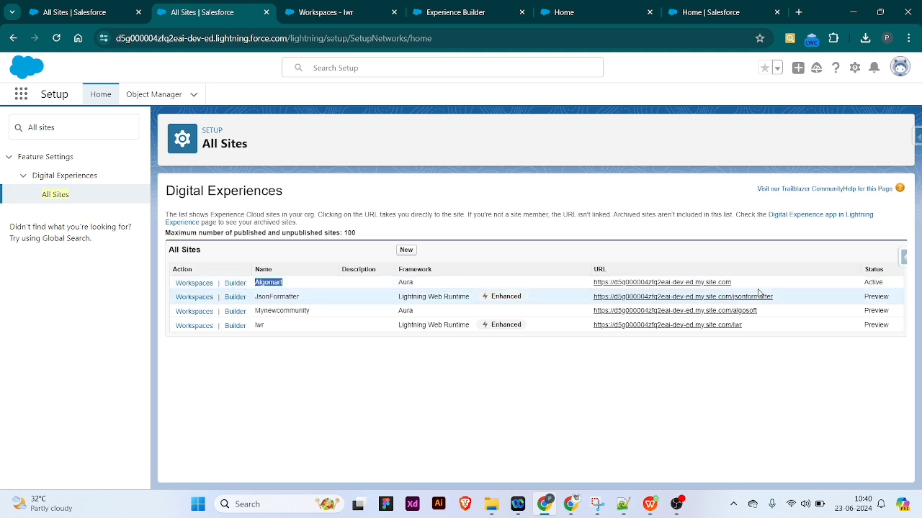
click(702, 285)
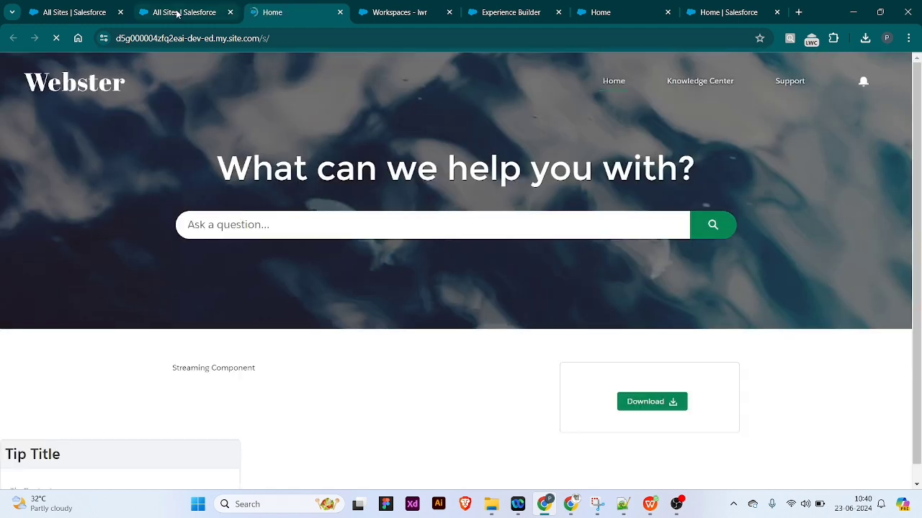
click(177, 13)
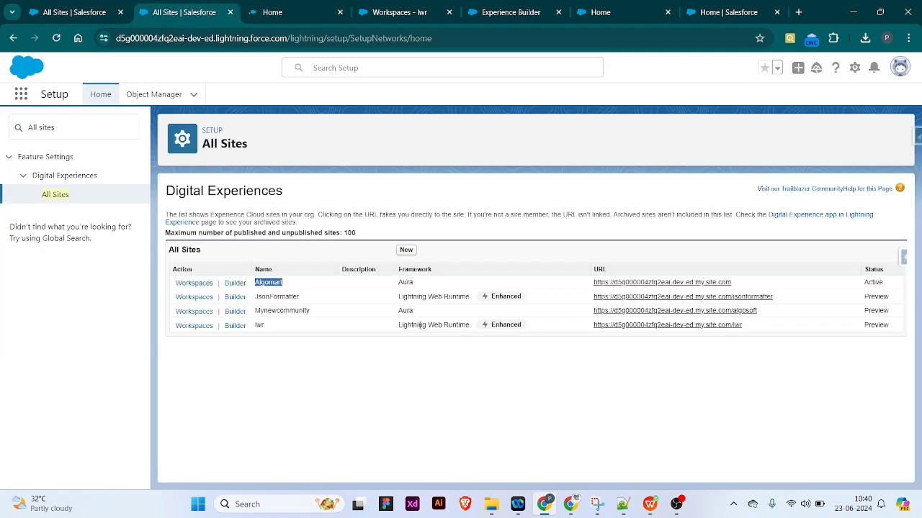
- Open the lwr site in a new tab, reorder the tabs, and return to All Sites
click(651, 325)
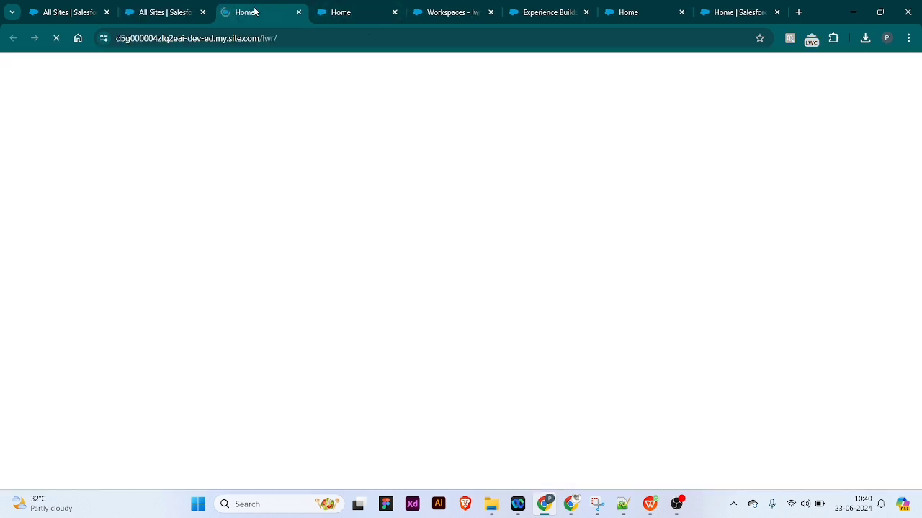
drag(254, 11, 338, 14)
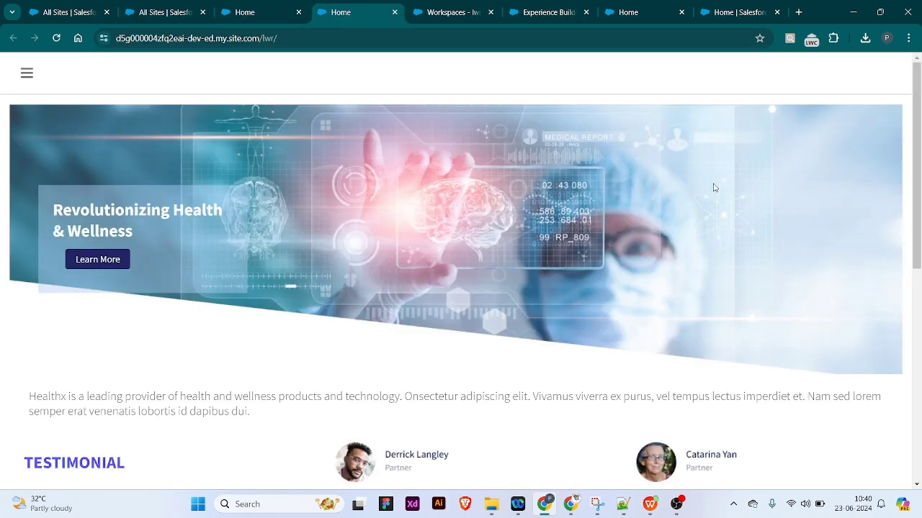
click(257, 9)
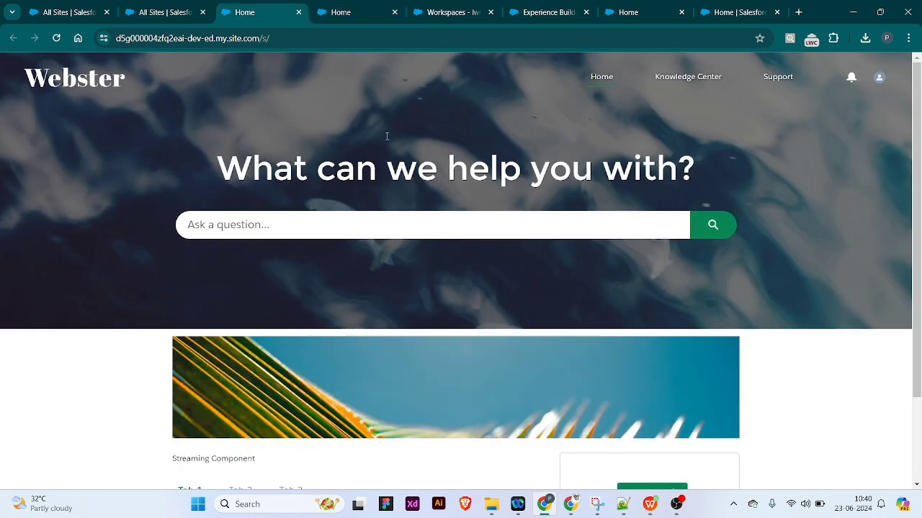
click(437, 14)
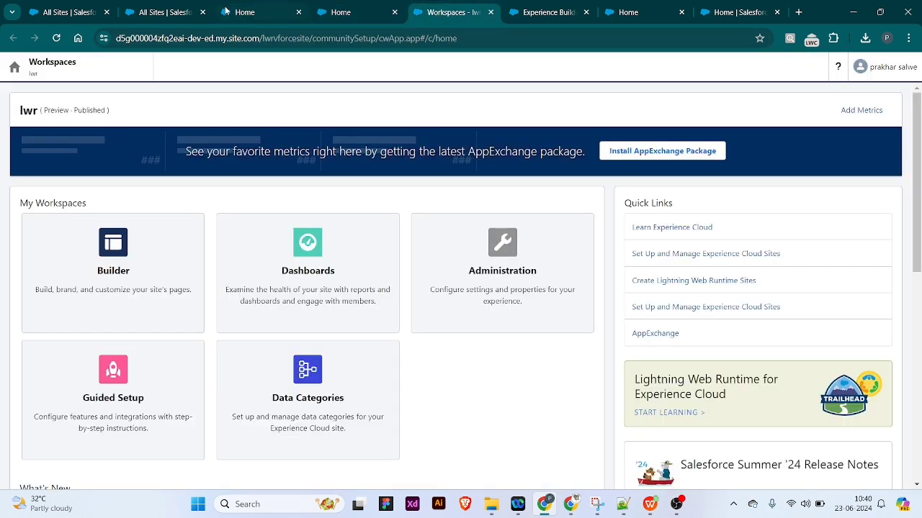
click(162, 12)
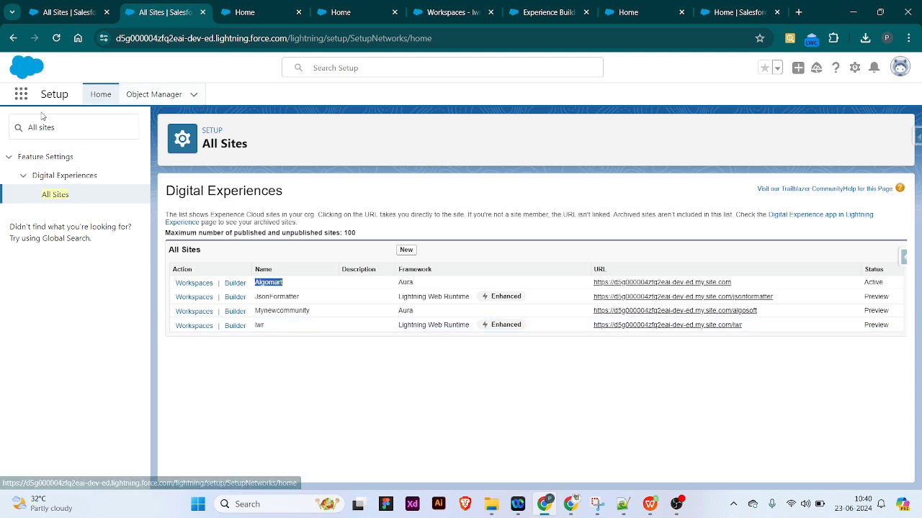
drag(73, 127, 26, 128)
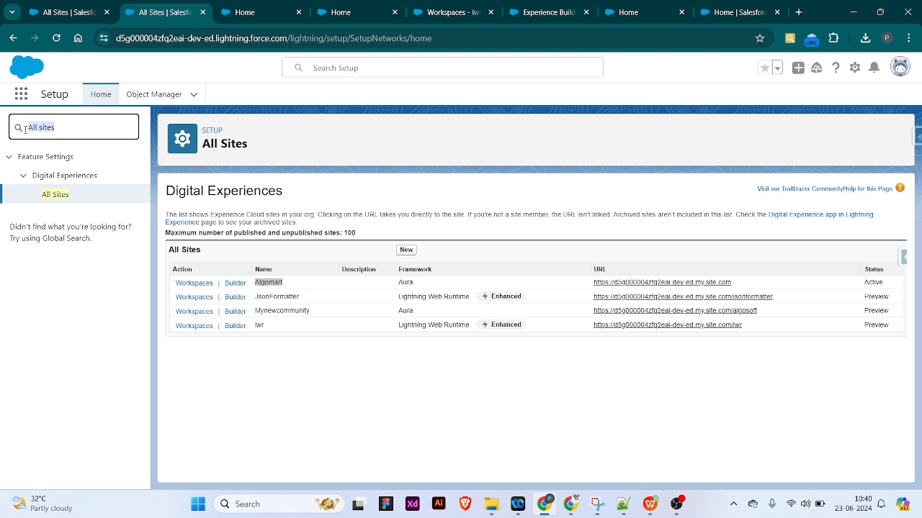
- Replace the Quick Find text with 'digital' to list Digital Experiences entries
click(84, 130)
key(ctrl+a)
key(BackSpace)
text(d)
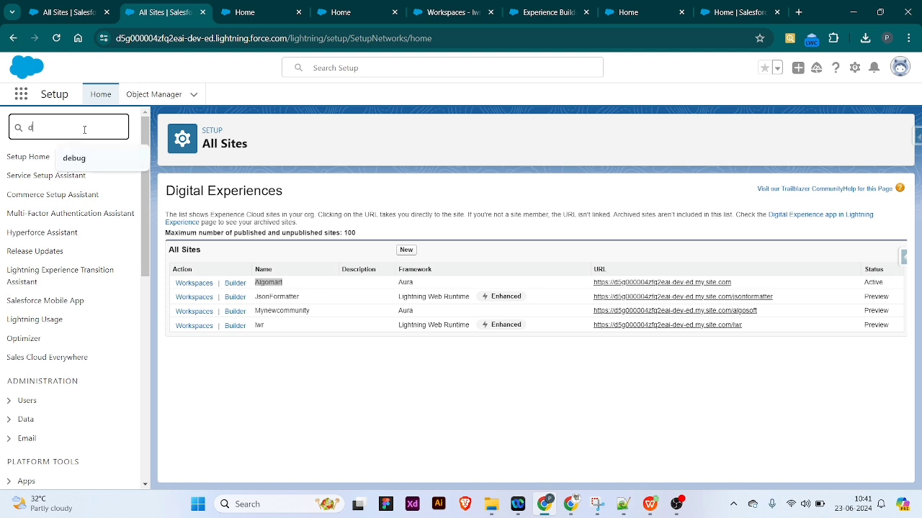
text(igital)
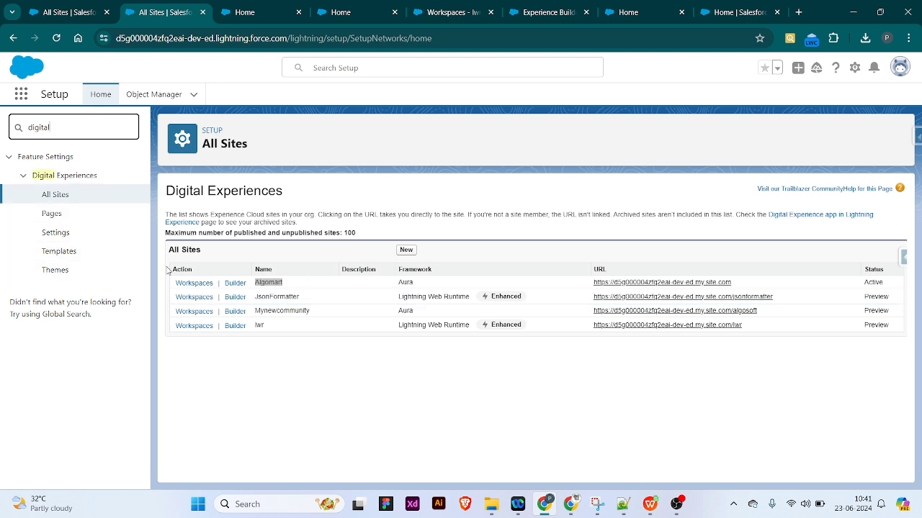
- Rearrange the browser tabs and switch to the lwr site's Workspaces page
click(418, 13)
drag(376, 17, 257, 14)
click(154, 13)
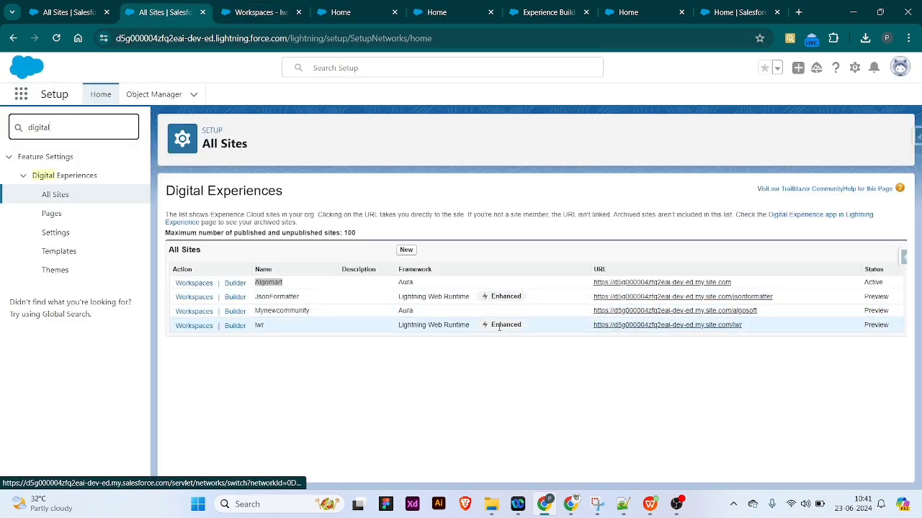
drag(396, 324, 471, 325)
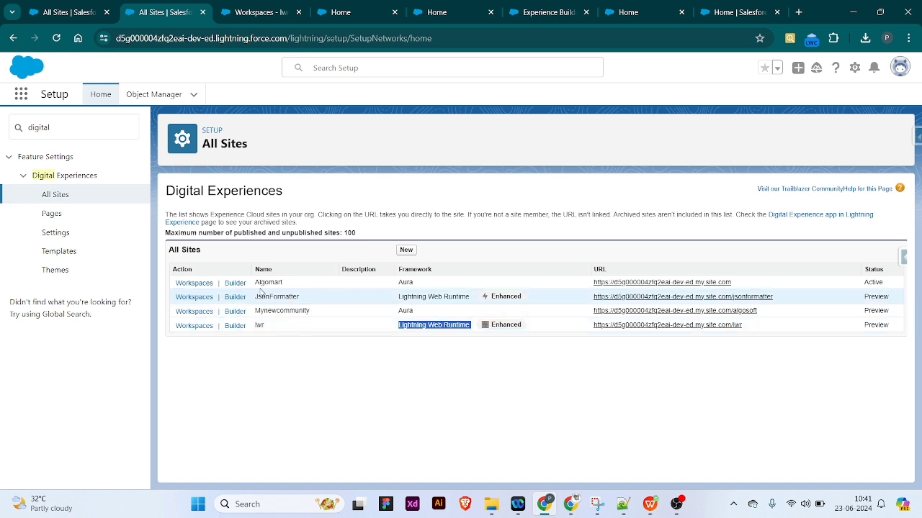
click(262, 12)
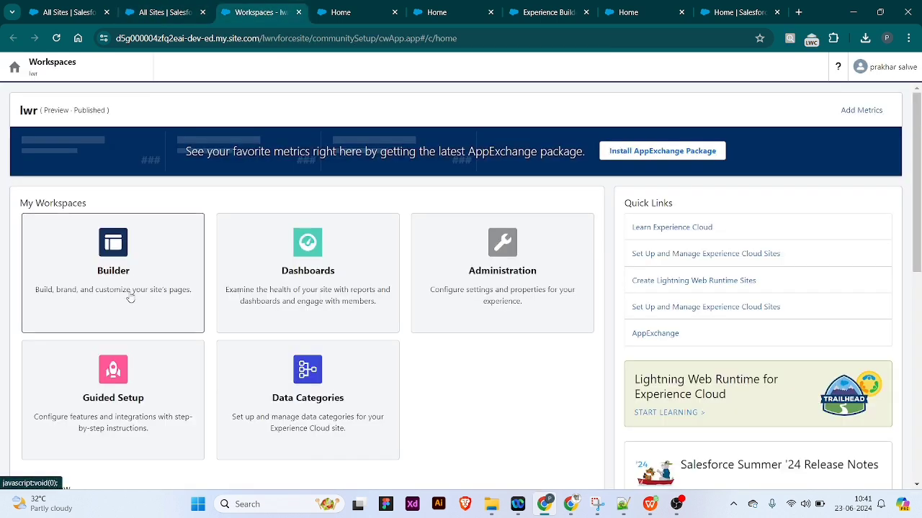
- Go to Administration > URL Redirects for the lwr site and read the CSV import instructions
click(476, 283)
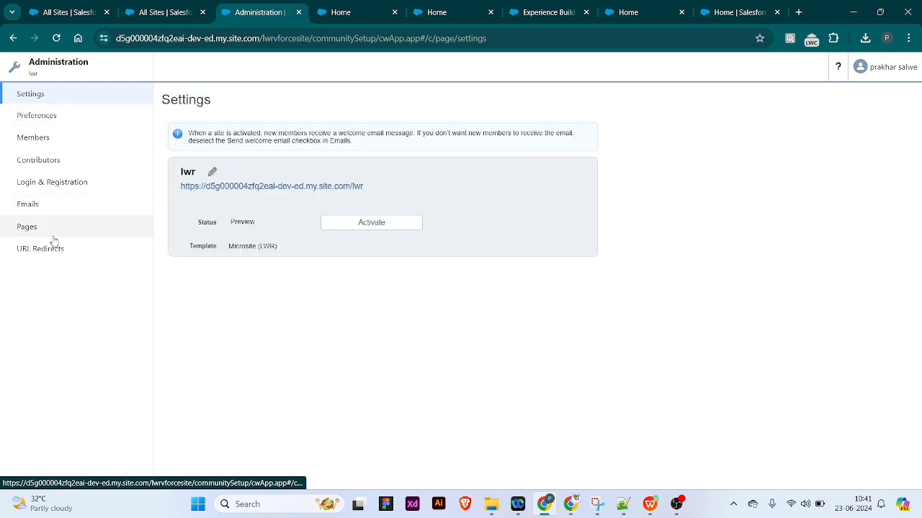
click(33, 252)
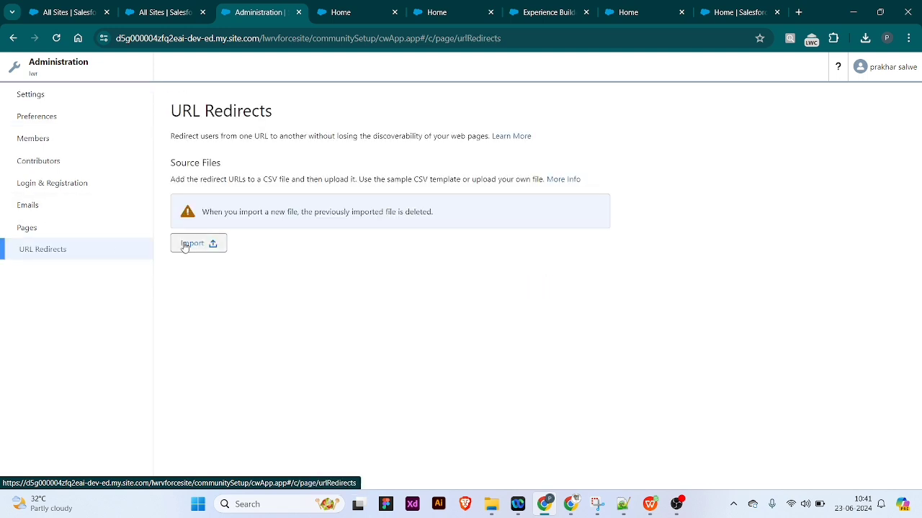
drag(170, 184, 560, 197)
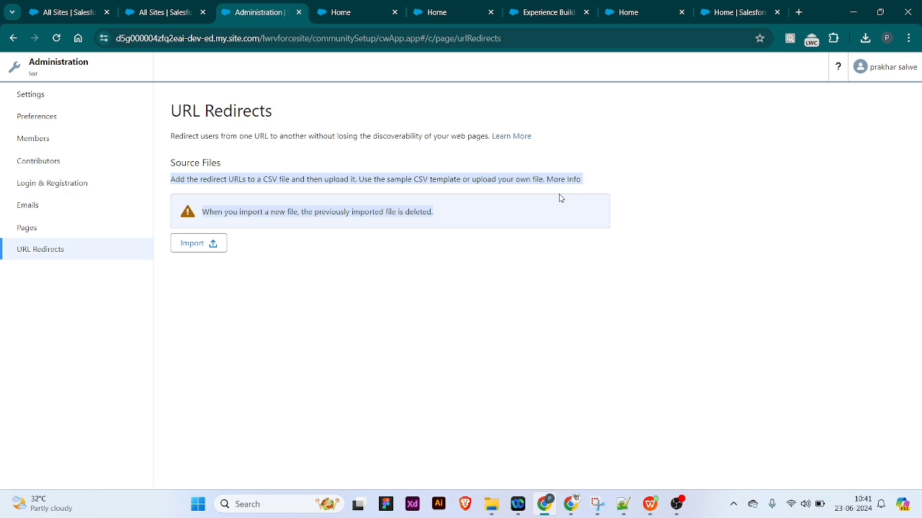
click(447, 277)
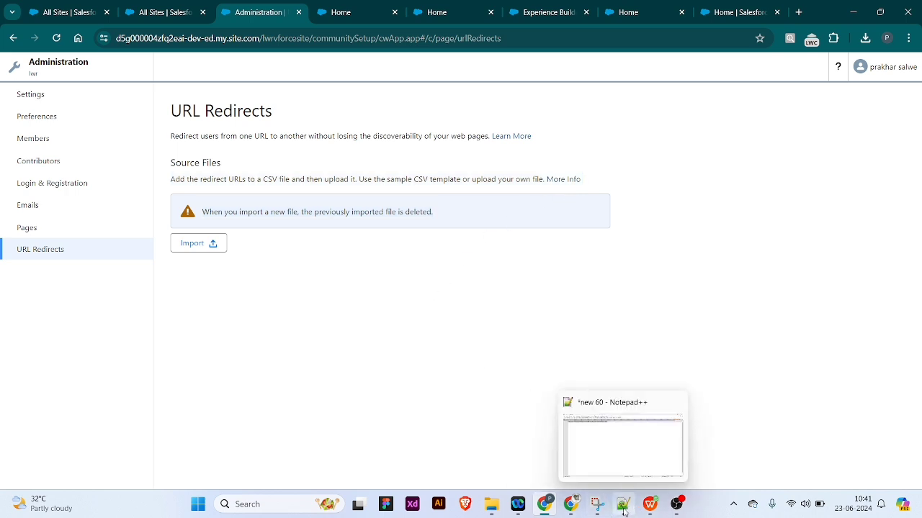
- Check the /source (A1) and /target (B1) headers in Book1.csv, then go back to the browser
click(651, 507)
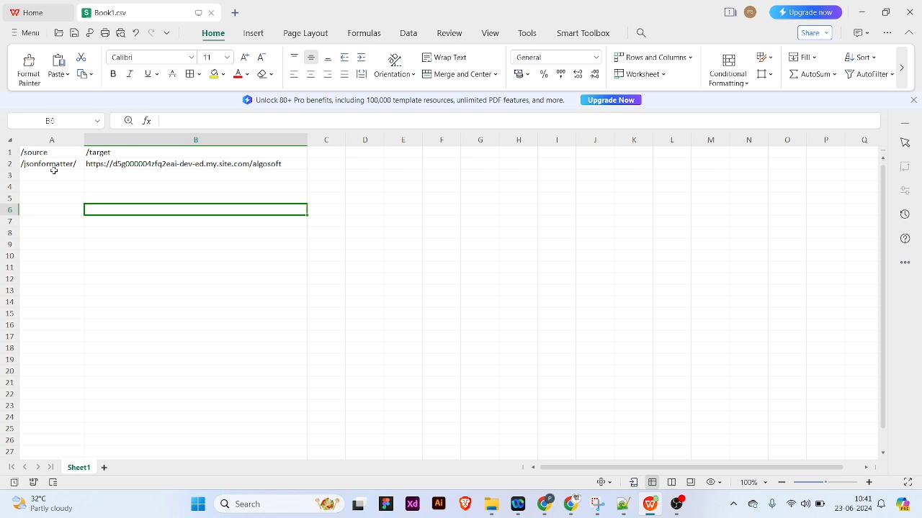
click(31, 153)
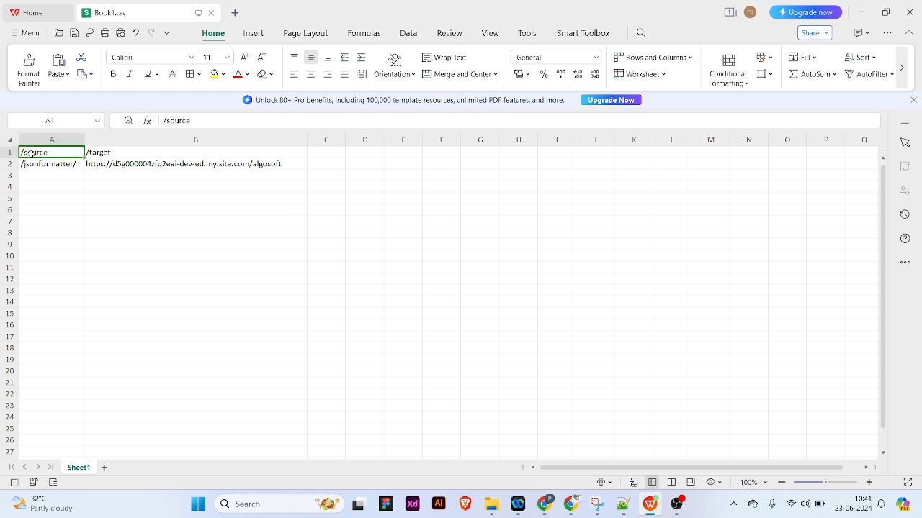
click(161, 153)
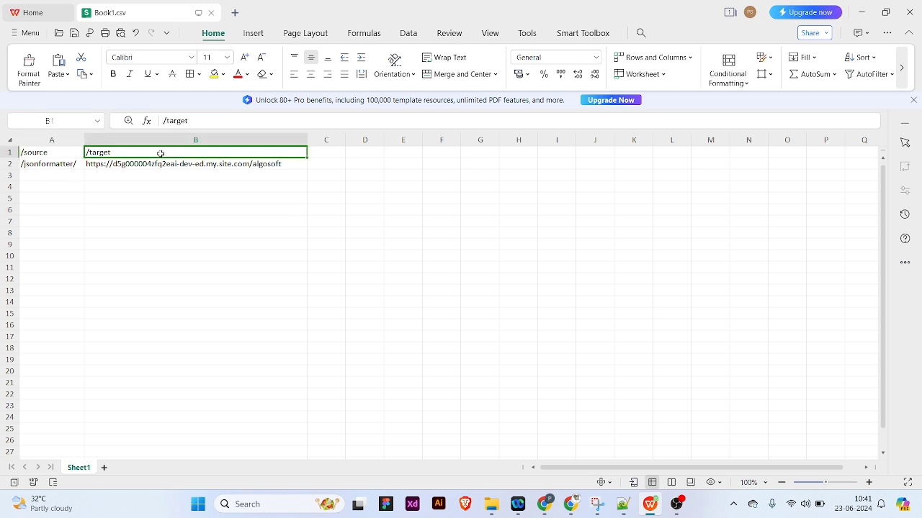
click(67, 154)
click(131, 153)
click(45, 153)
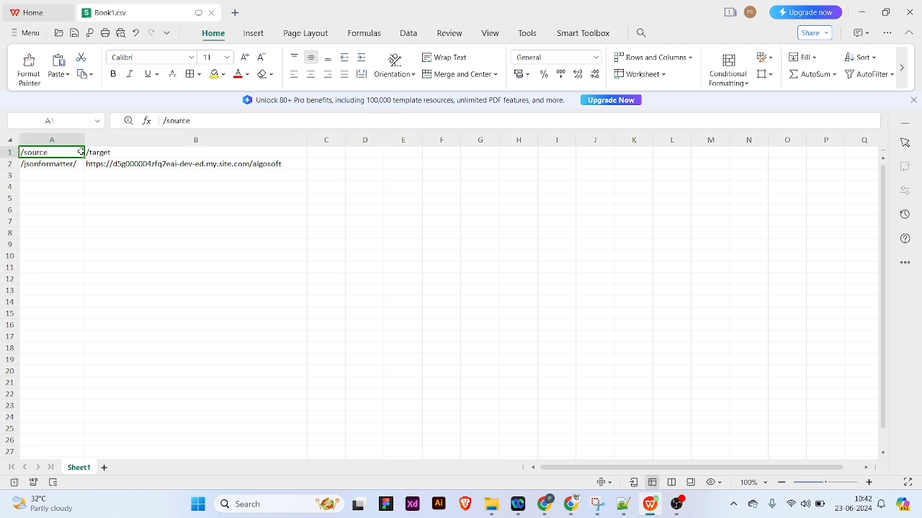
click(108, 154)
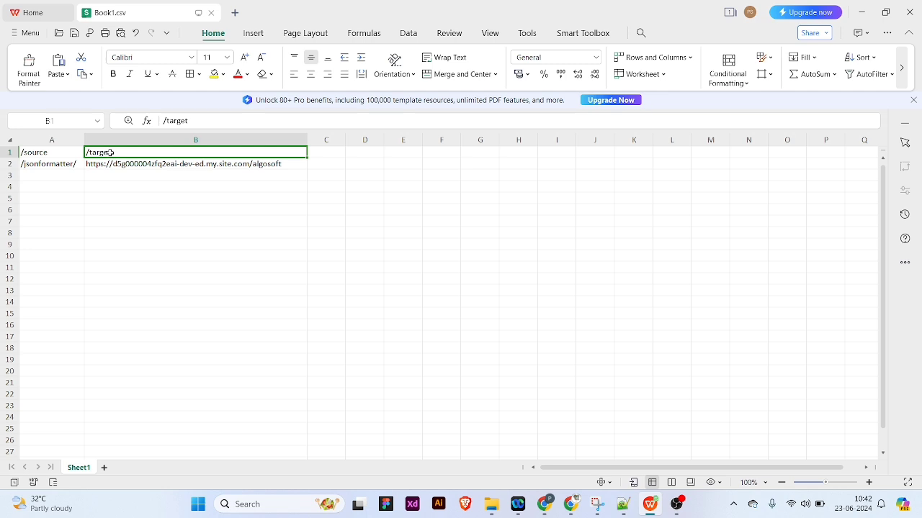
key(alt+Tab)
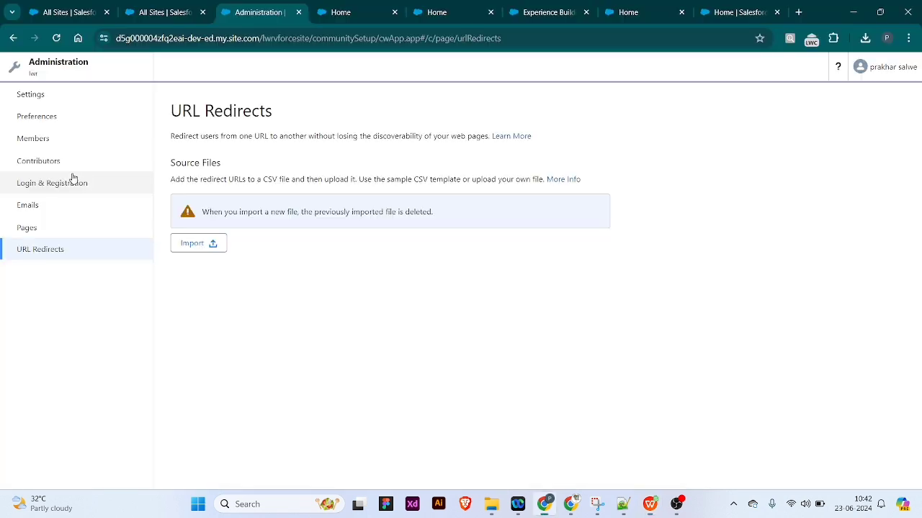
- Paste /lwr into cell A3 and give it A2's plain formatting with Format Painter
click(162, 13)
drag(759, 323, 736, 331)
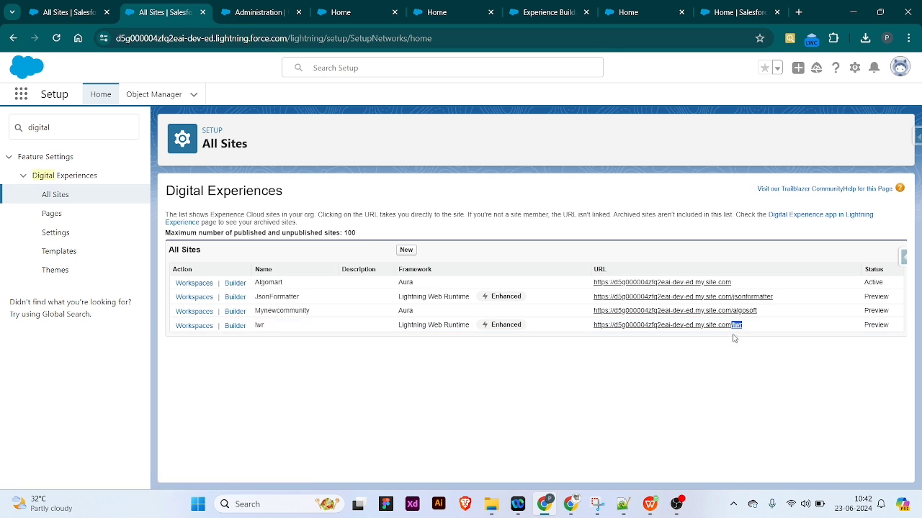
key(alt+Tab)
click(52, 176)
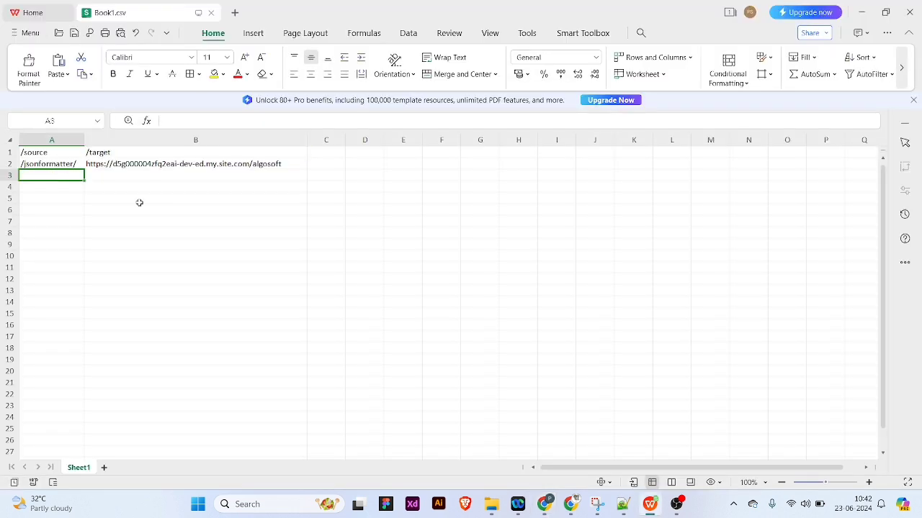
text(/lwr)
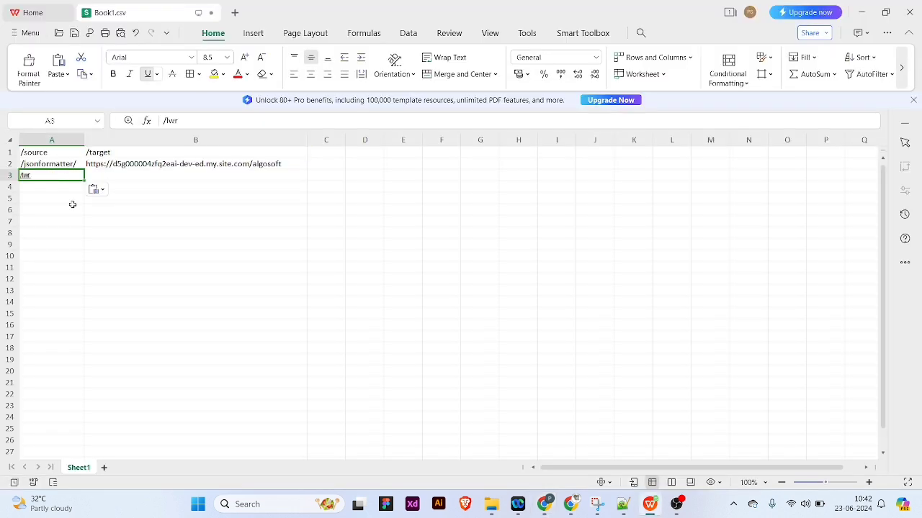
click(66, 165)
click(29, 69)
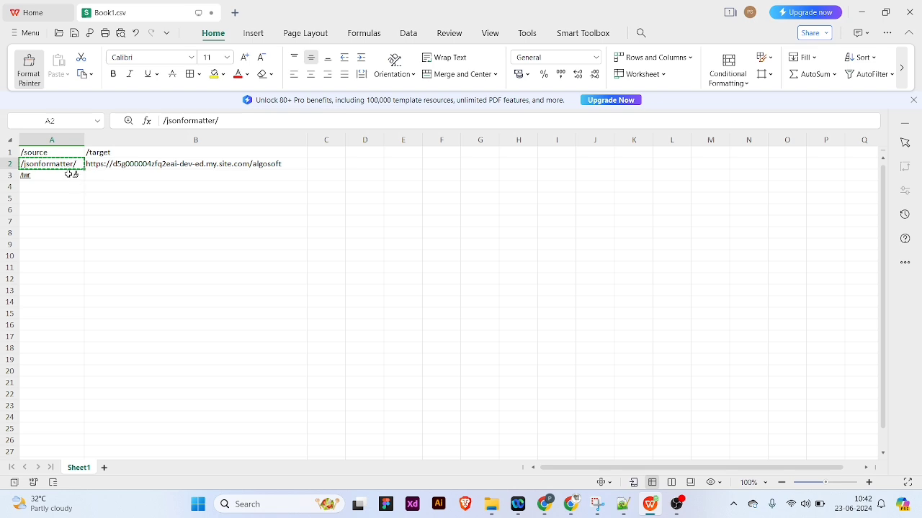
click(72, 176)
- Paste the Algomart site's base URL into B3 and clear its link formatting
click(129, 178)
key(alt+Tab)
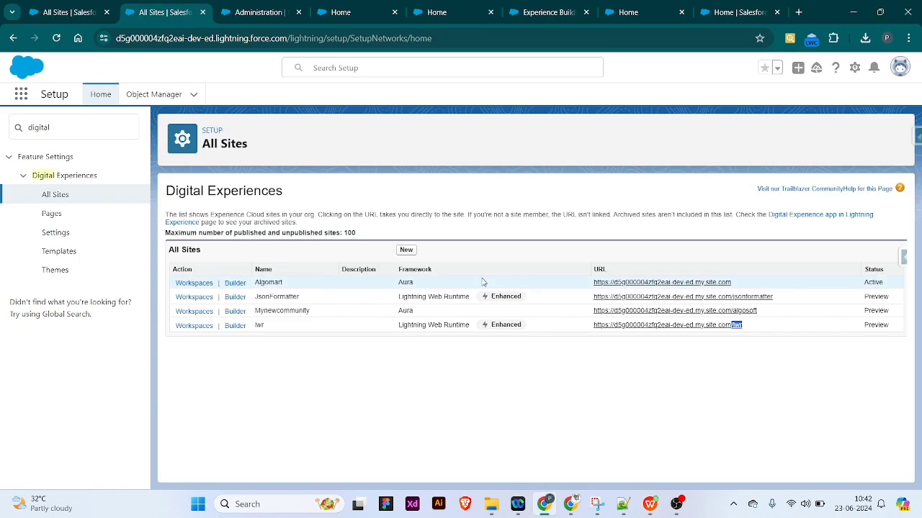
drag(733, 284, 591, 292)
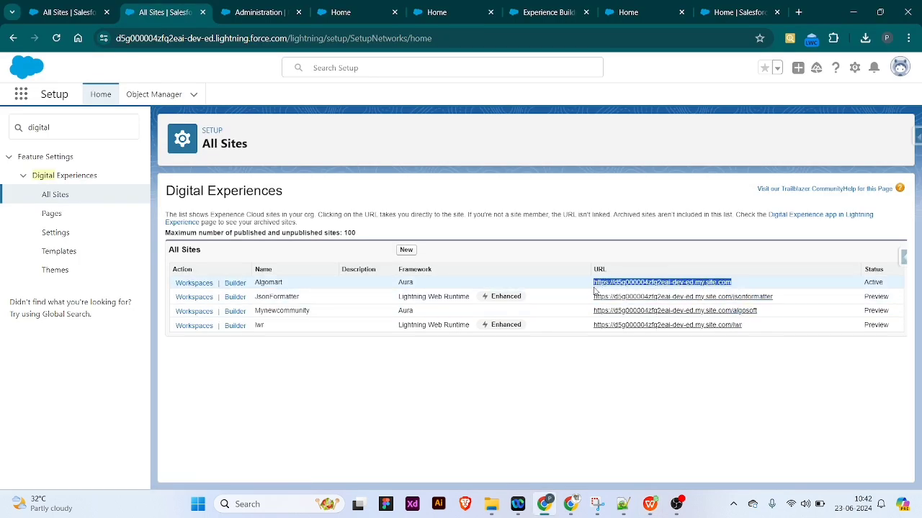
key(ctrl+c)
key(alt+Tab)
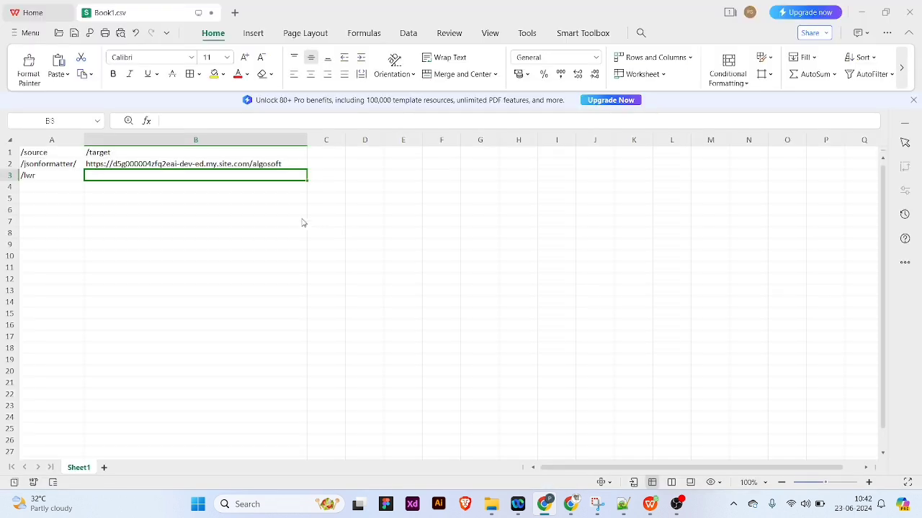
key(ctrl+v)
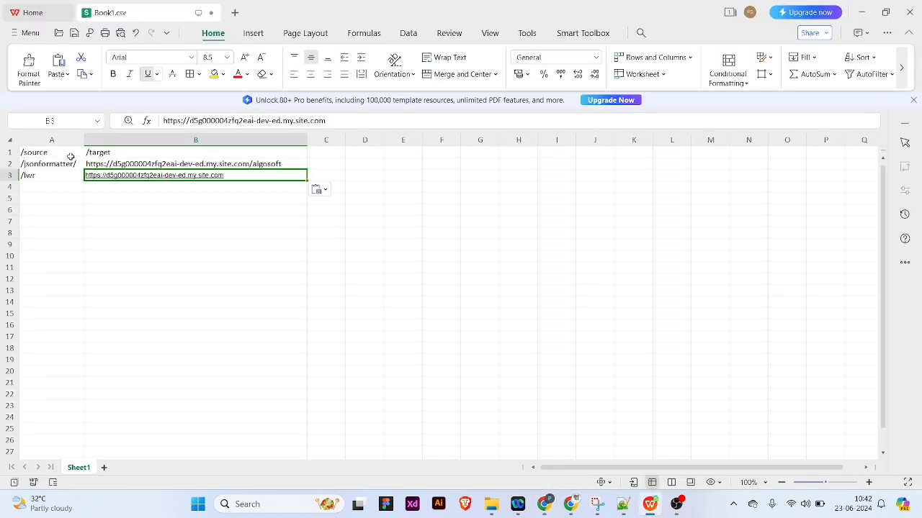
click(59, 174)
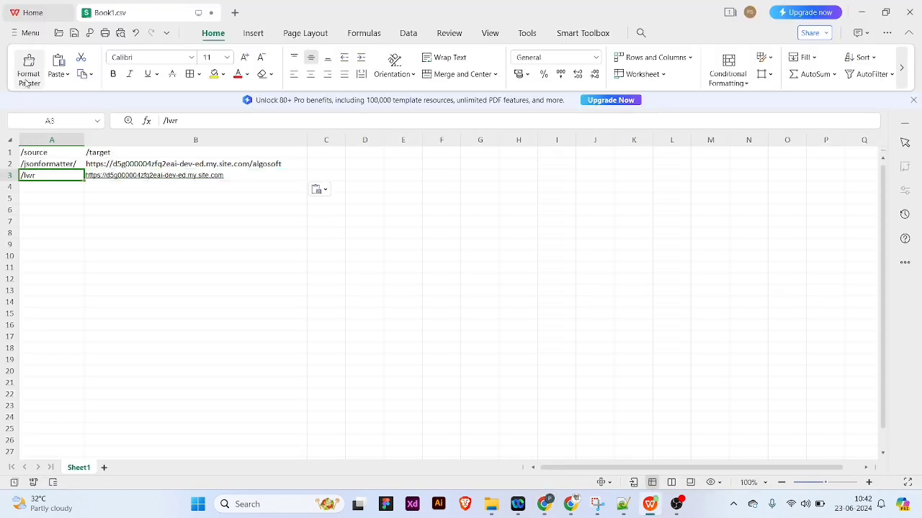
click(29, 72)
click(157, 175)
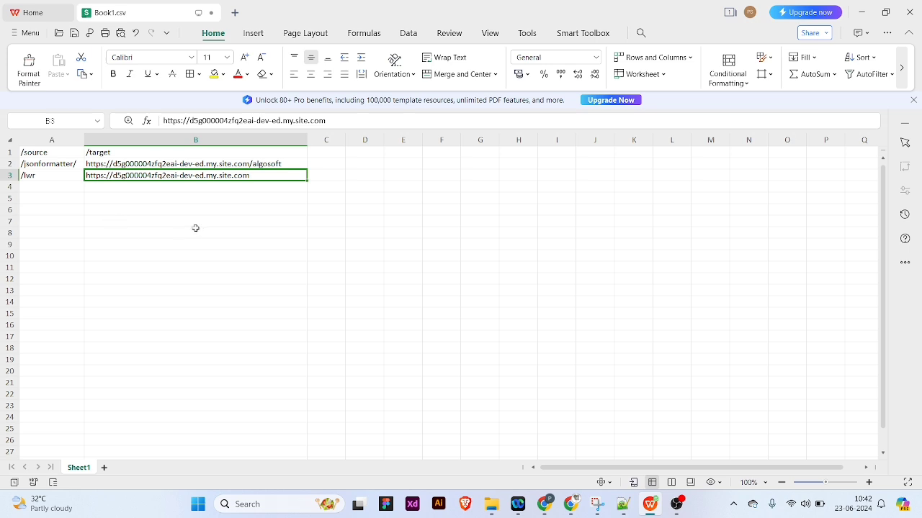
- Save Book1.csv keeping CSV format, dismiss the upgrade popup, and minimize WPS
key(ctrl+s)
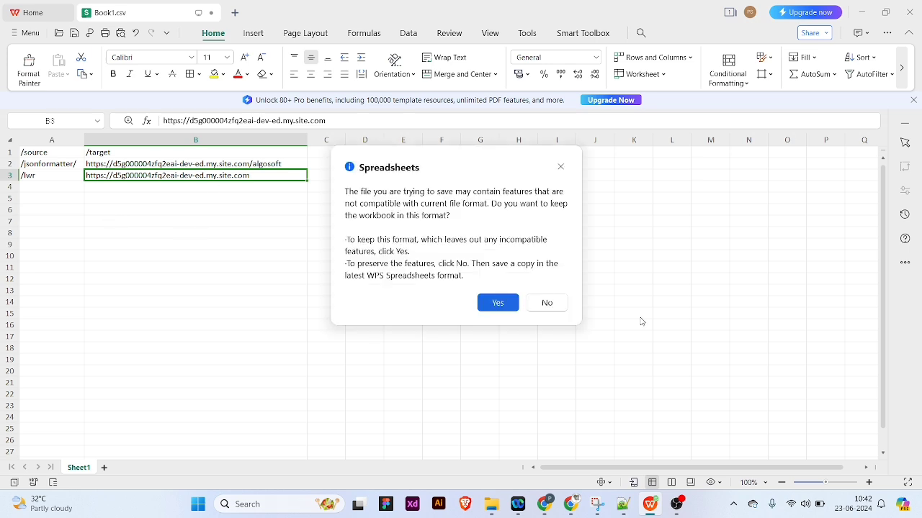
click(499, 302)
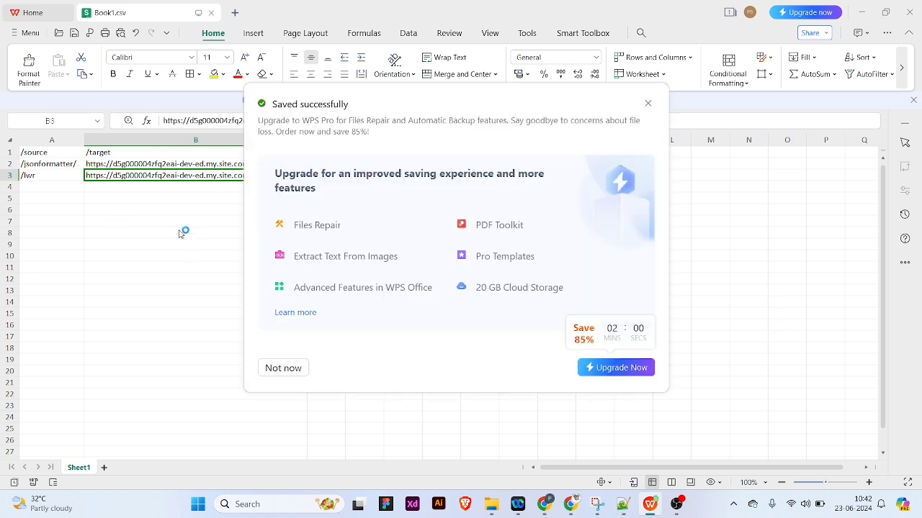
click(647, 103)
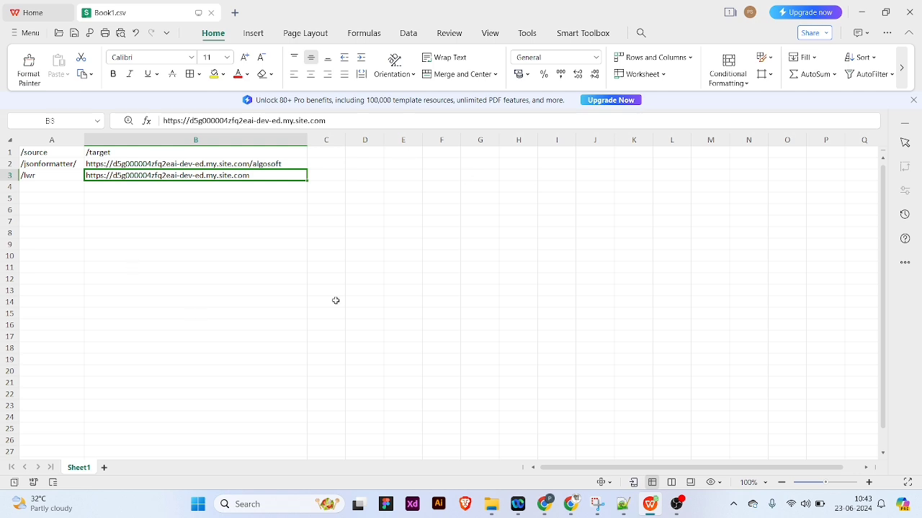
click(861, 15)
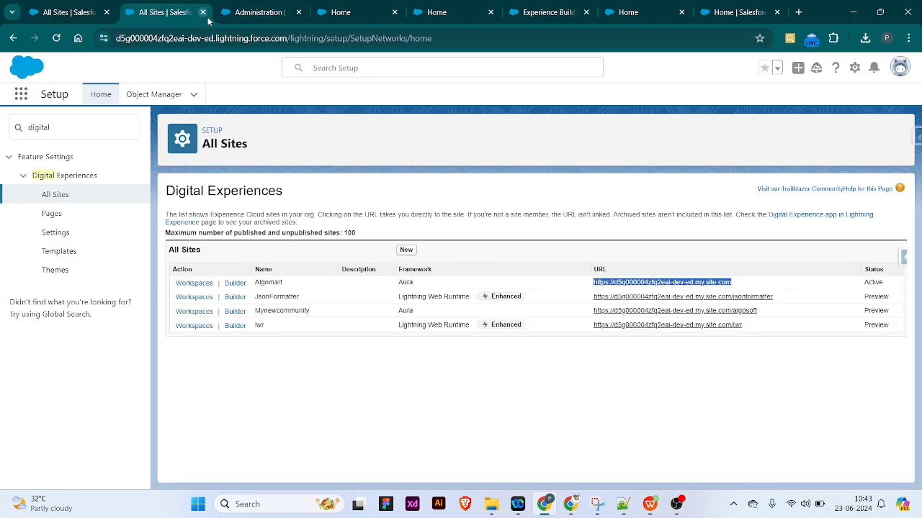
- Import Book1 as the redirect file on the lwr site's URL Redirects page
click(238, 12)
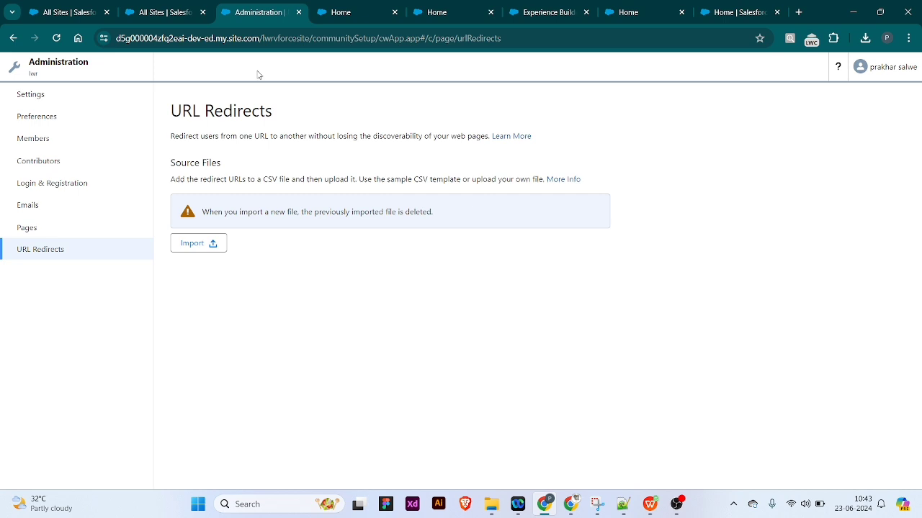
click(213, 243)
click(437, 290)
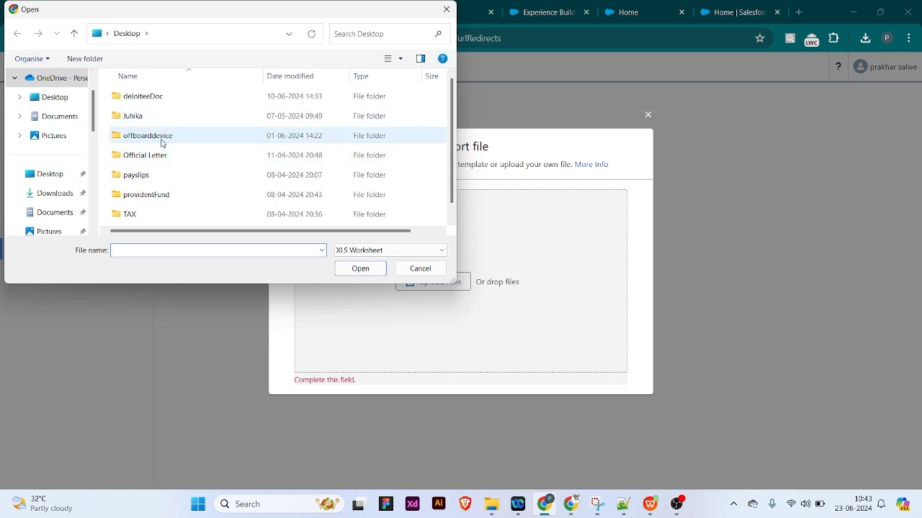
scroll(173, 180, down, 1)
click(165, 217)
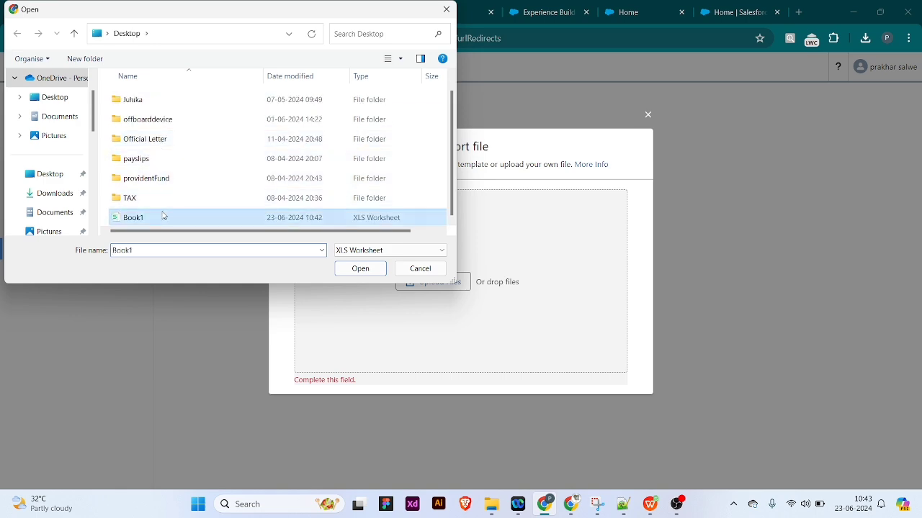
click(358, 269)
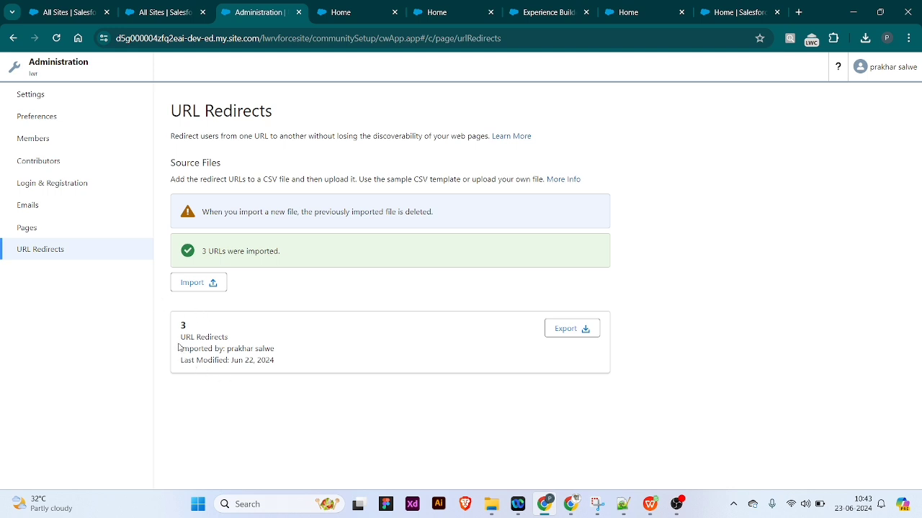
- Confirm the 3 URLs imported summary and switch to the Webster home page tab
drag(181, 337, 244, 343)
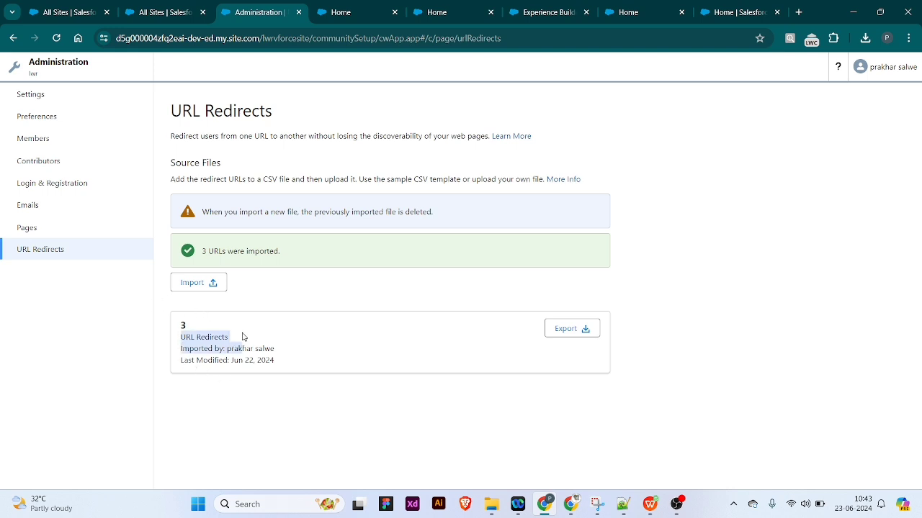
click(313, 257)
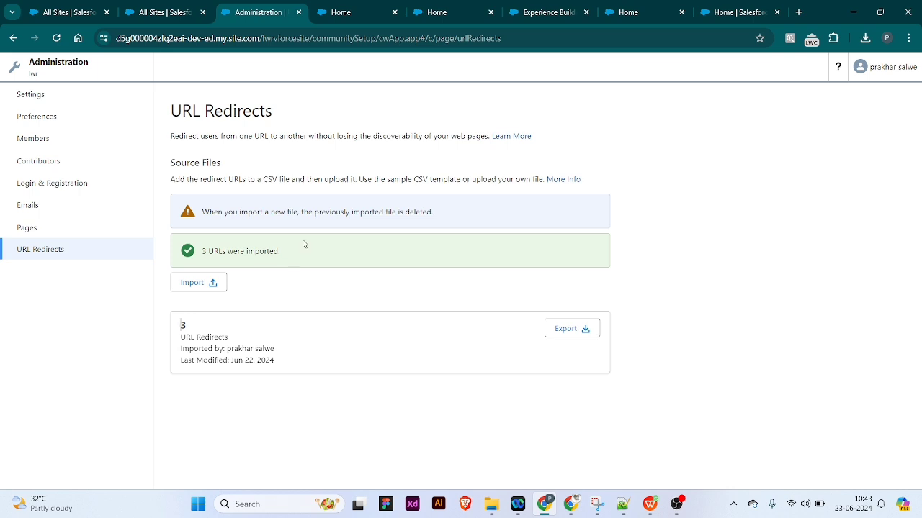
click(328, 11)
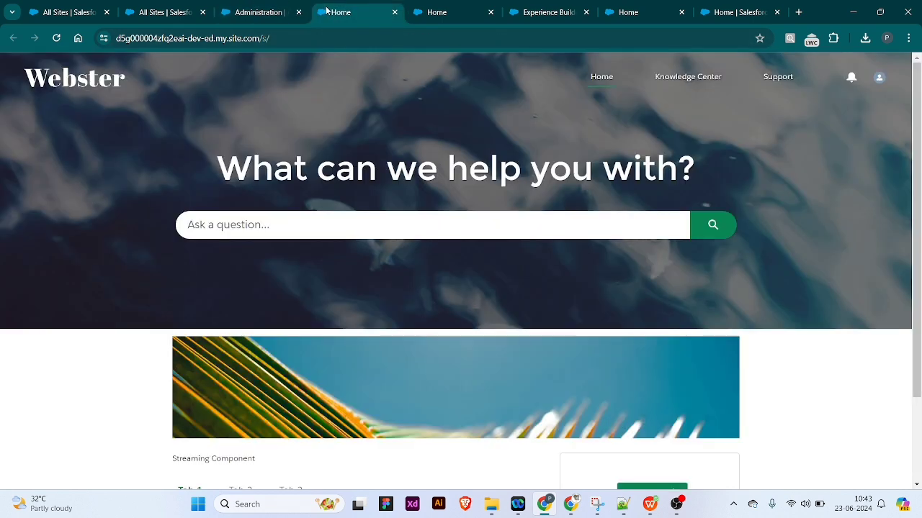
- Reload the Healthx /lwr/ page twice to test the redirect
click(449, 18)
click(428, 38)
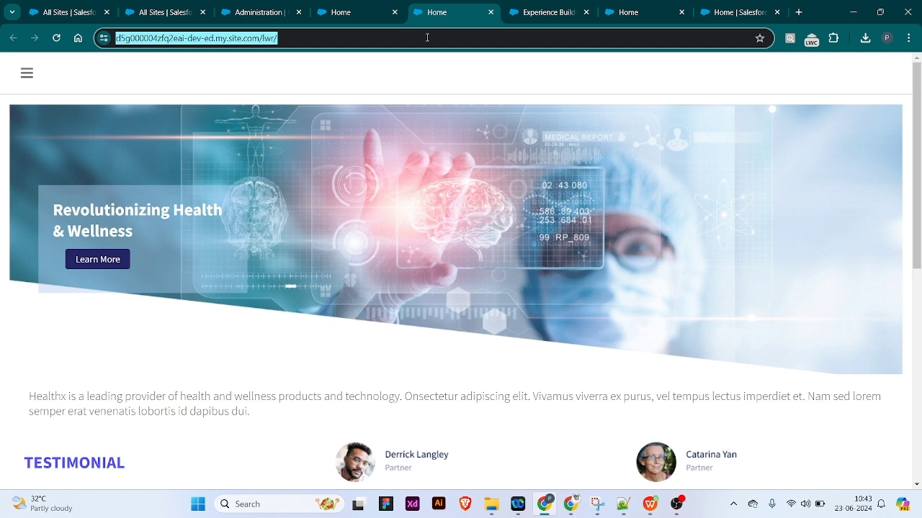
key(Return)
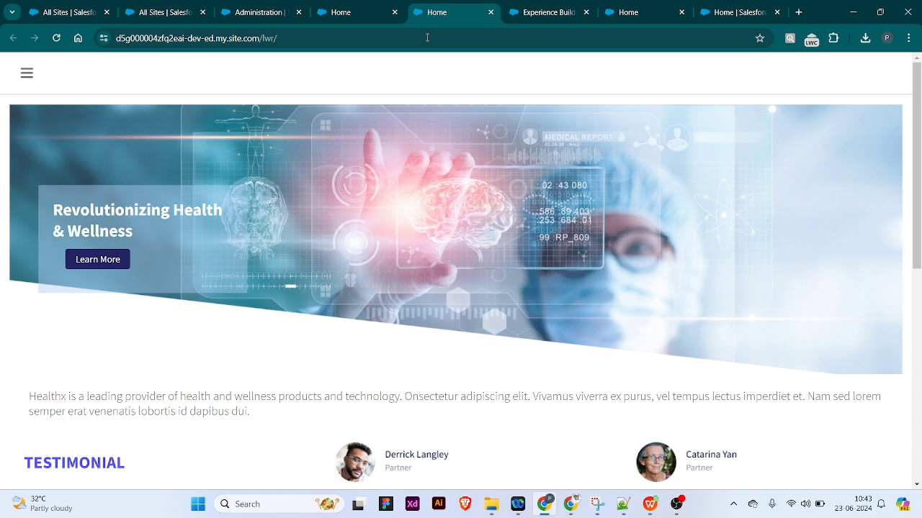
click(427, 37)
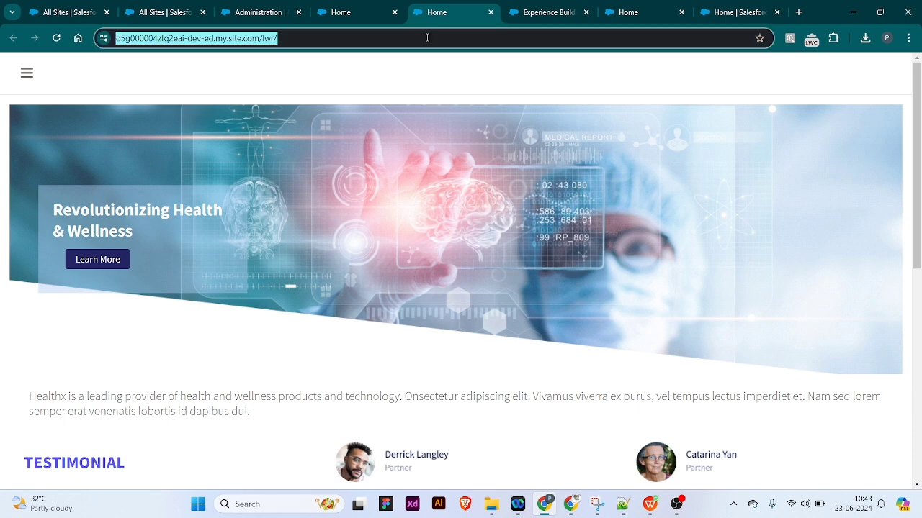
key(Return)
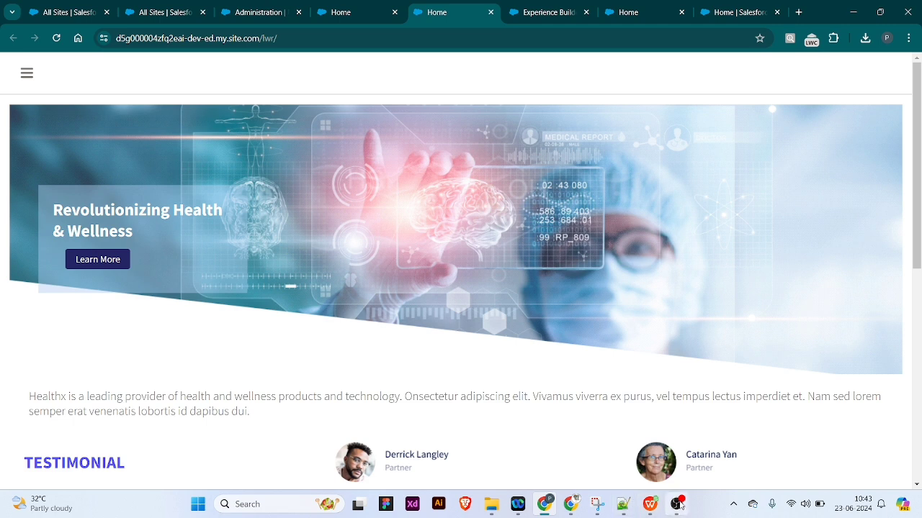
- Bring the Book1.csv spreadsheet back to the front from the taskbar
mouse_move(676, 504)
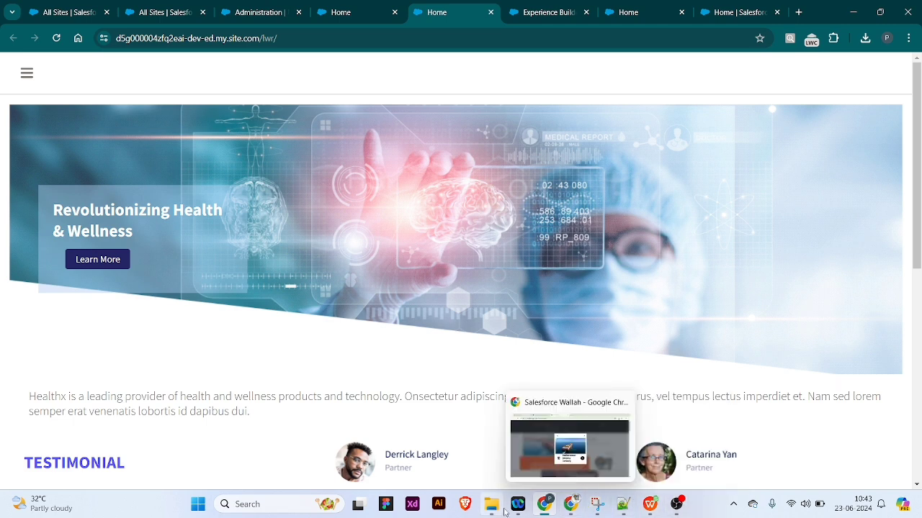
mouse_move(492, 507)
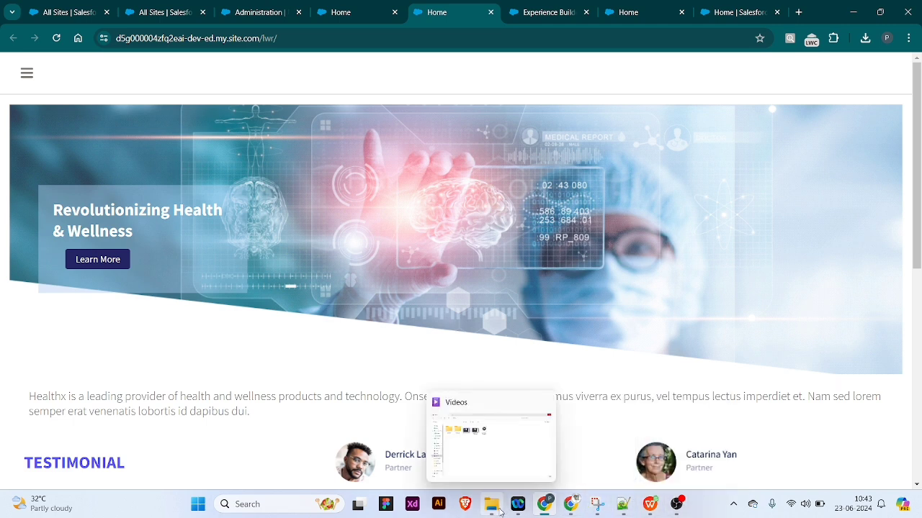
click(649, 504)
- Change A3's source path to /lwr/, save Book1.csv as CSV, and minimize WPS
click(72, 178)
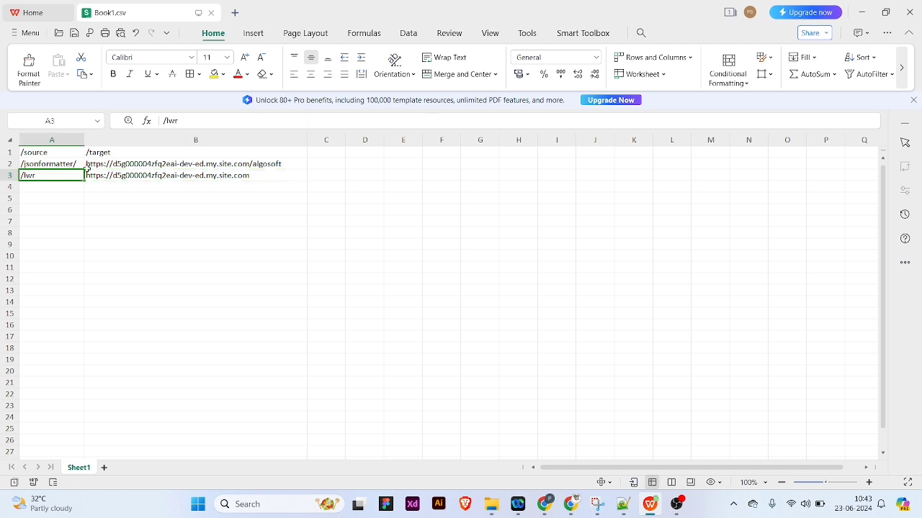
click(325, 120)
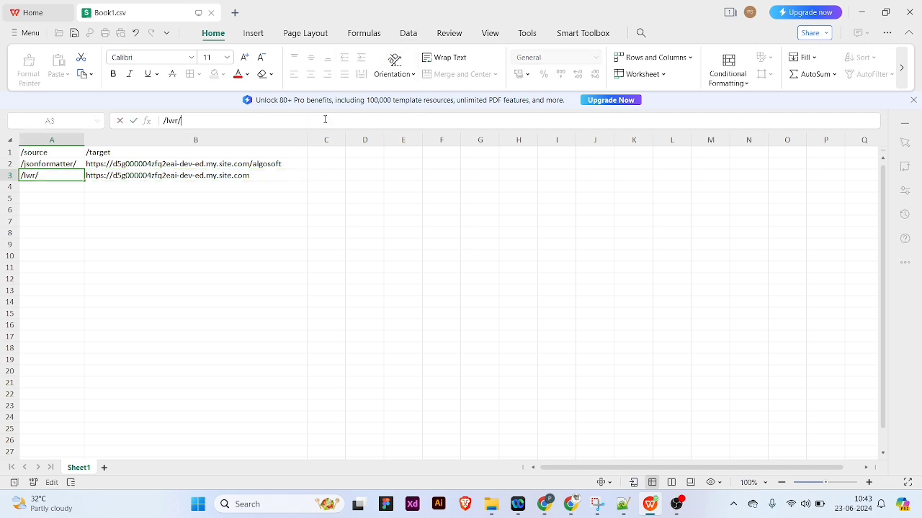
key(ctrl+s)
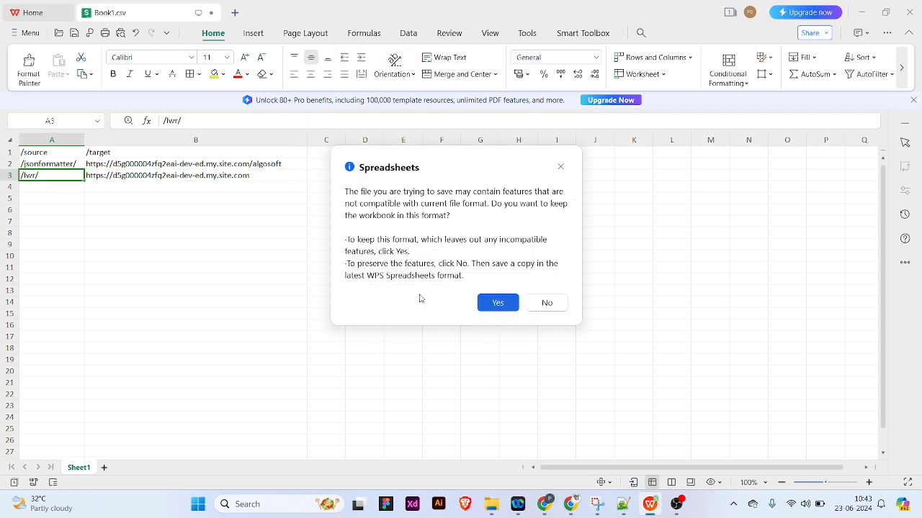
click(490, 306)
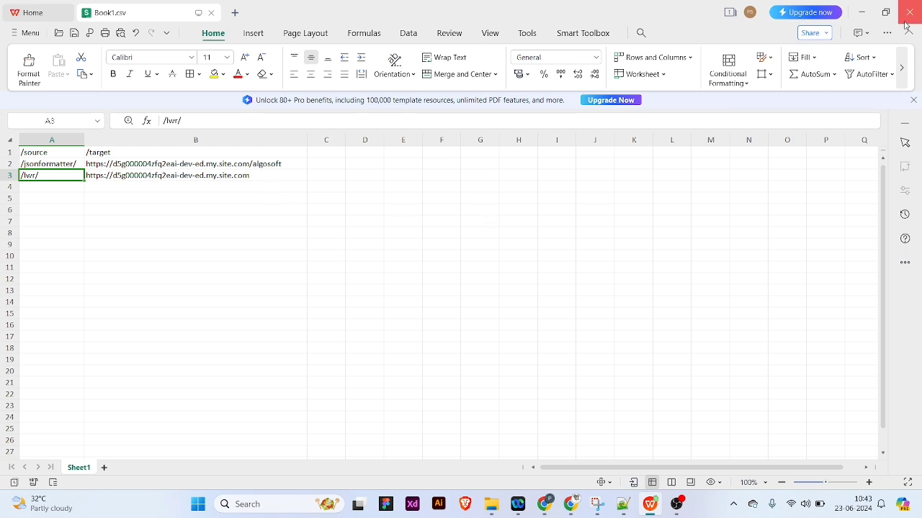
click(862, 16)
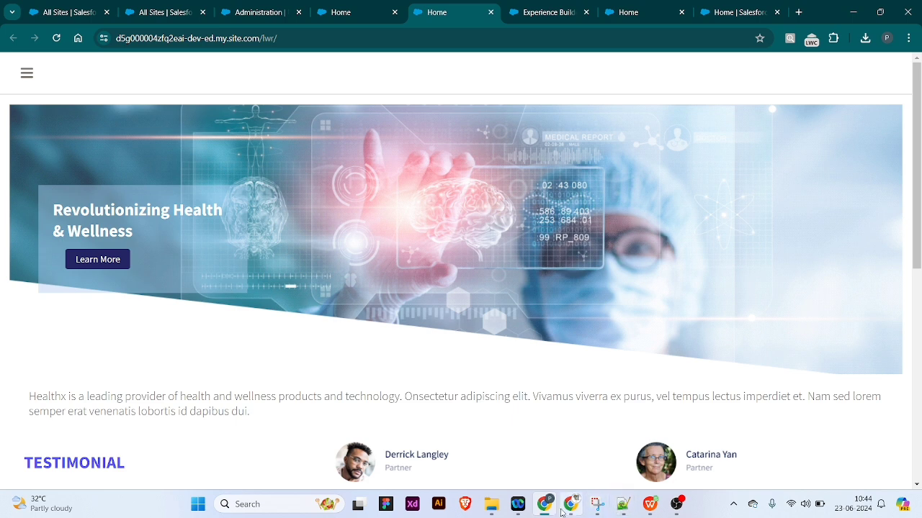
- Re-import Book1 on URL Redirects, acknowledging it overwrites the existing redirect file
click(260, 13)
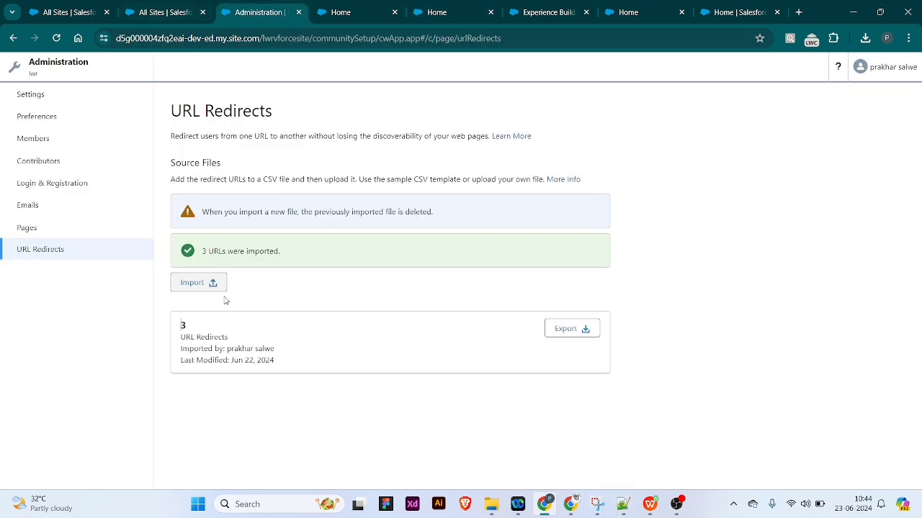
click(204, 278)
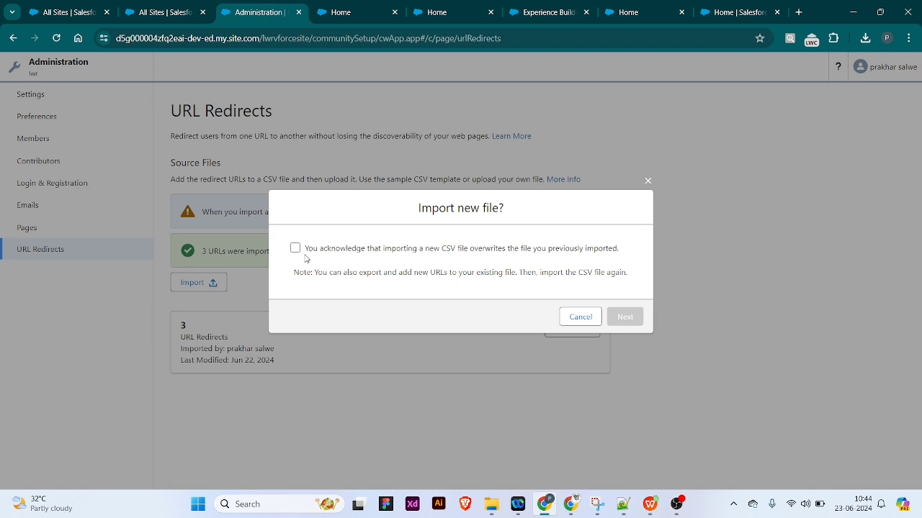
click(296, 249)
click(624, 317)
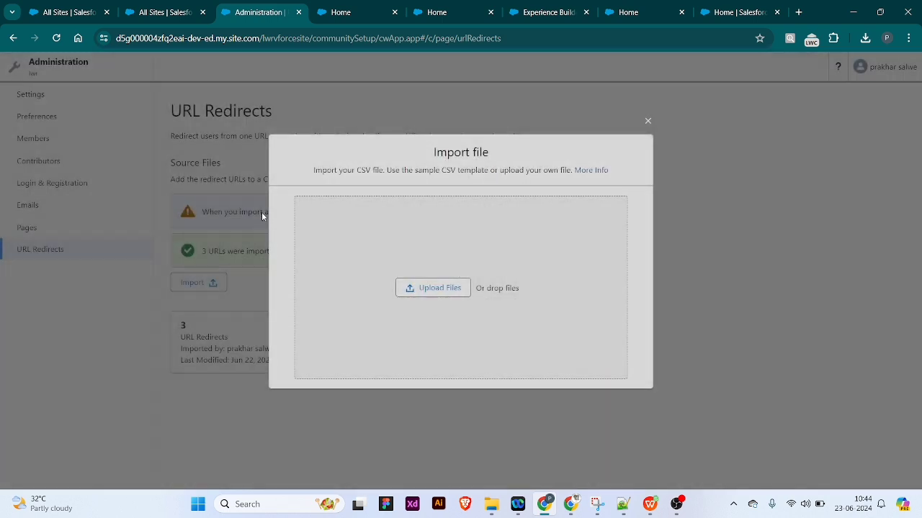
click(292, 183)
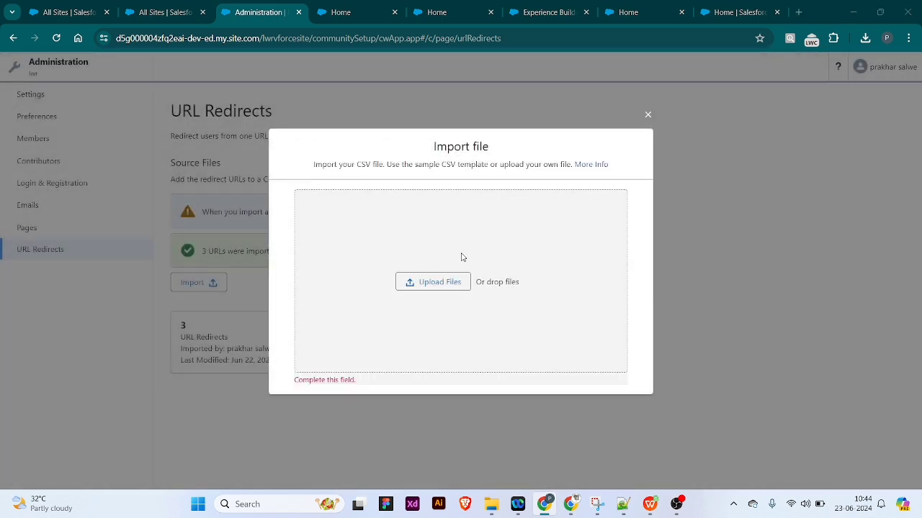
scroll(200, 179, down, 1)
click(157, 216)
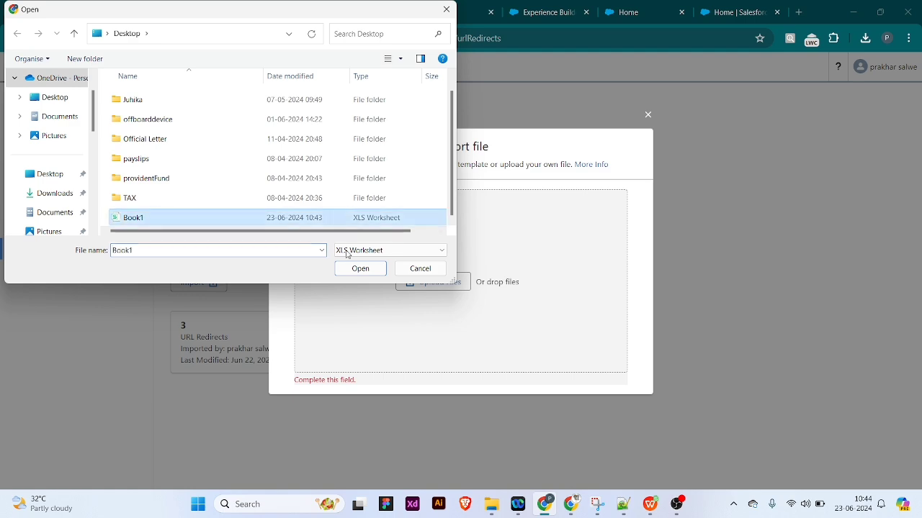
click(360, 269)
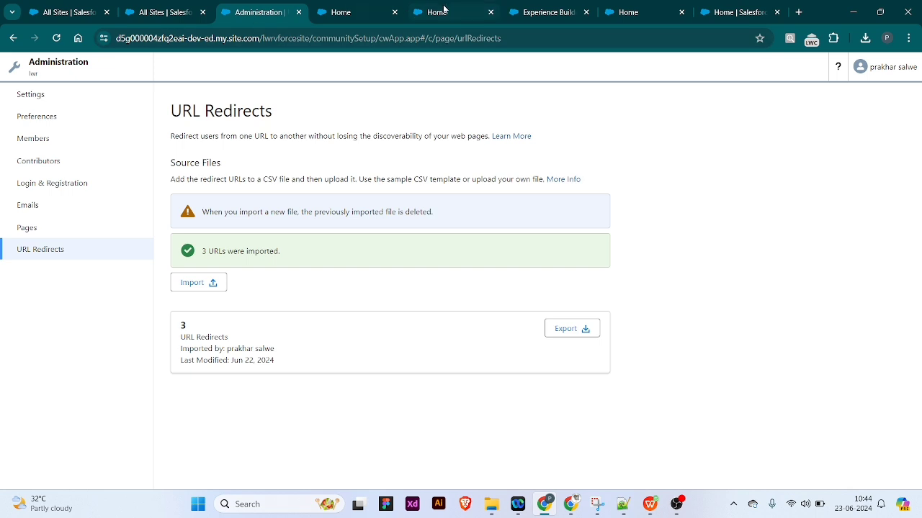
- Reload the Healthx /lwr/ page to confirm it now redirects to the Webster /s/ home page
click(353, 14)
click(432, 15)
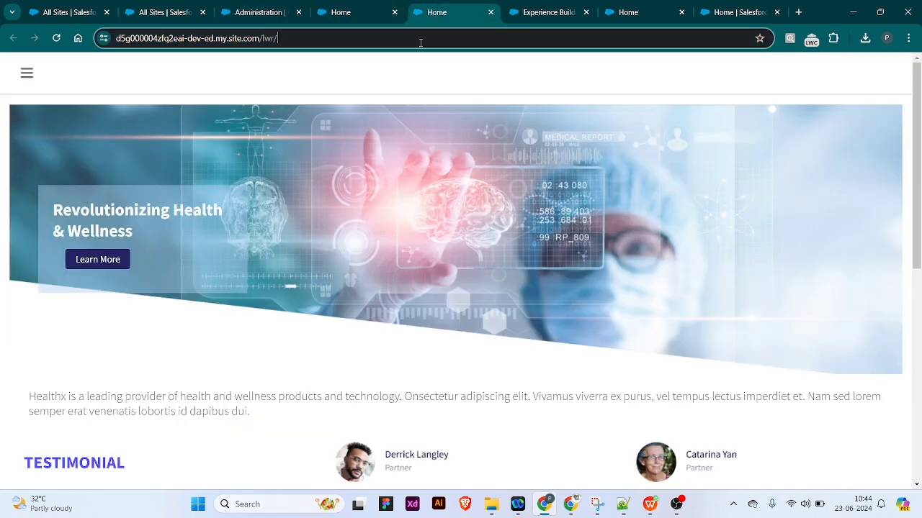
click(420, 41)
key(Return)
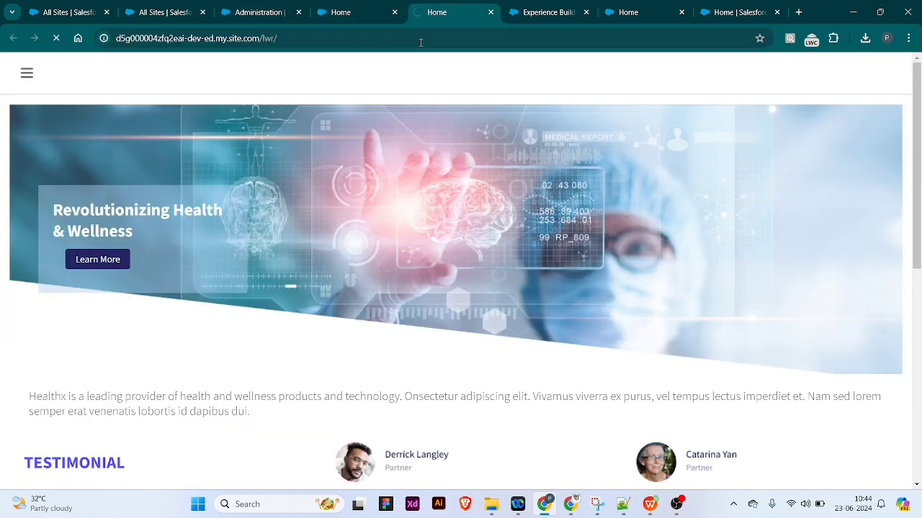